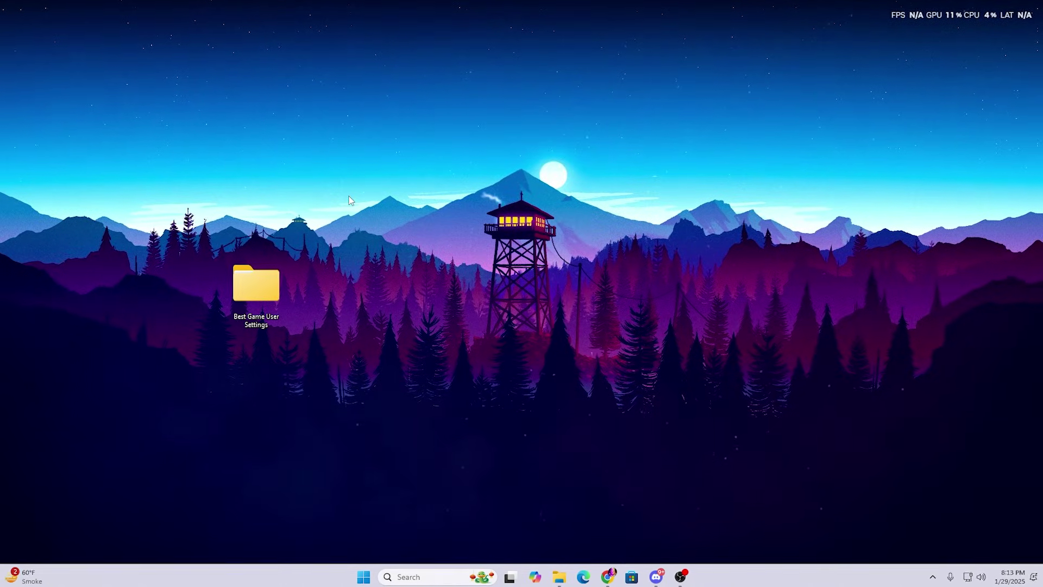
Step: Box-select the 'Best Game User Settings' folder icon on the desktop
left_click_drag(188, 215, 283, 348)
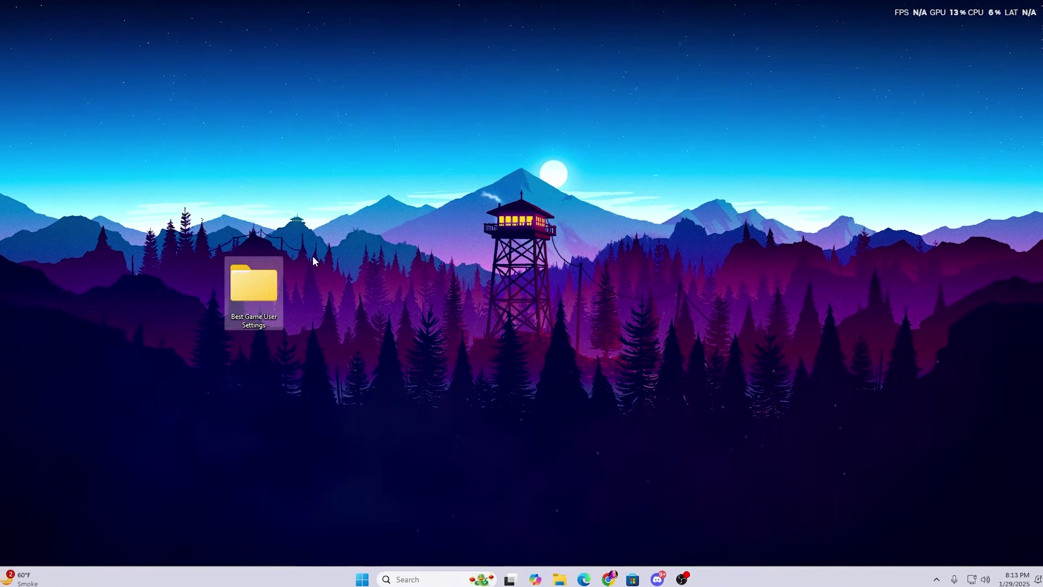
double_click(252, 283)
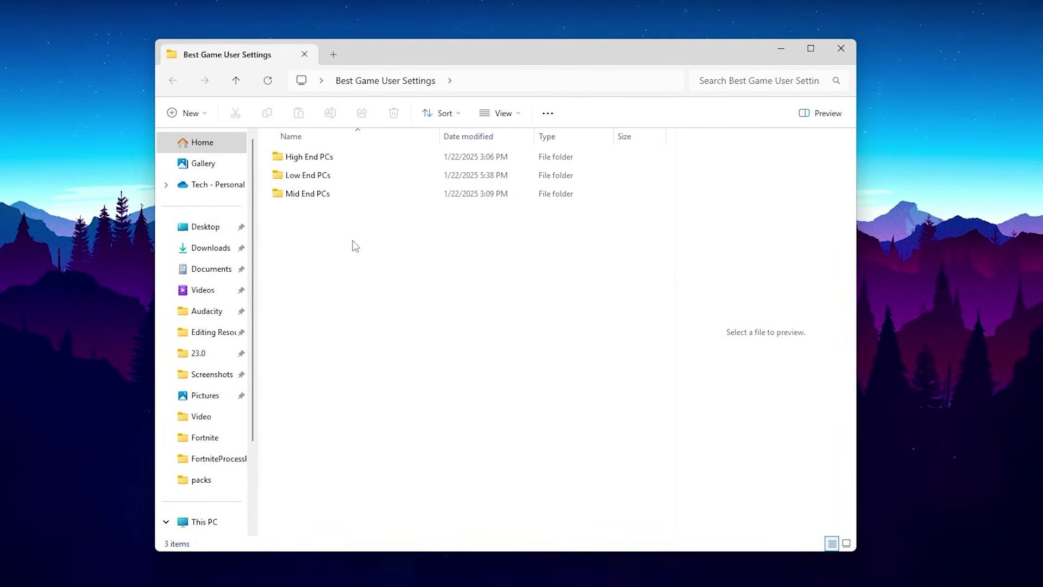
double_click(314, 158)
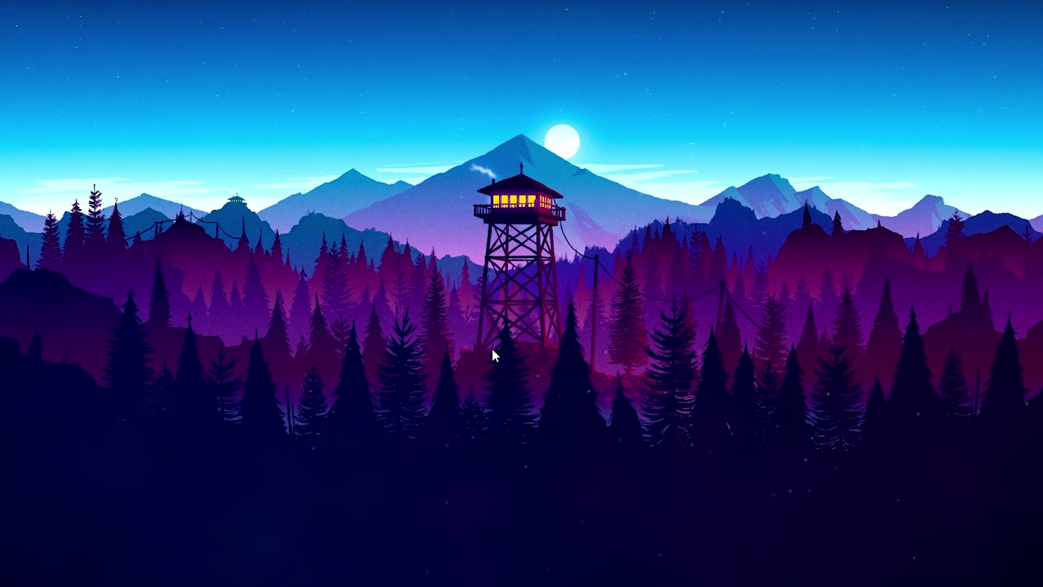
Step: Open the %localappdata% folder in File Explorer through the Run dialog
key("super+r")
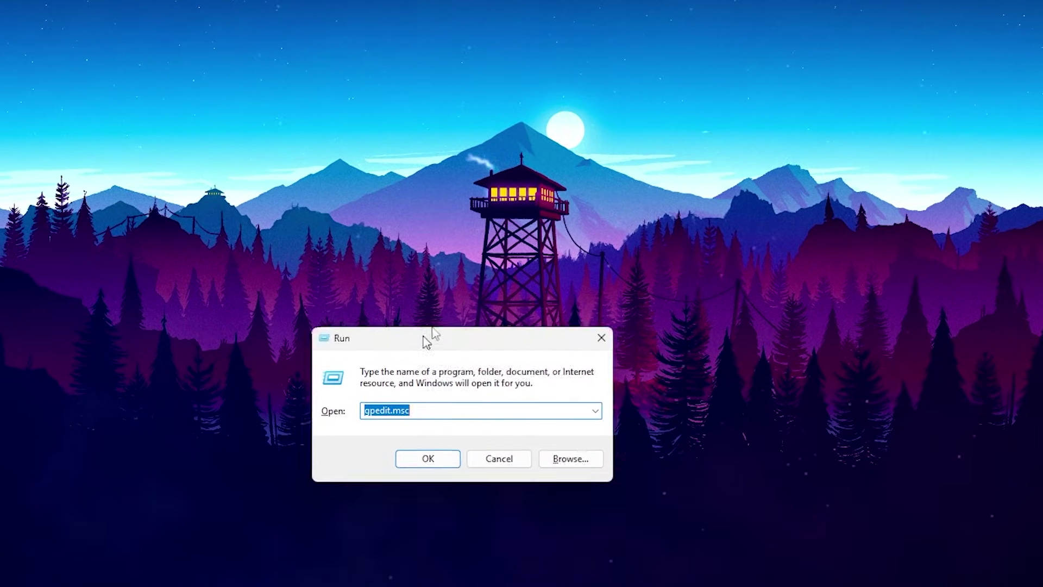
left_click_drag(424, 336, 477, 217)
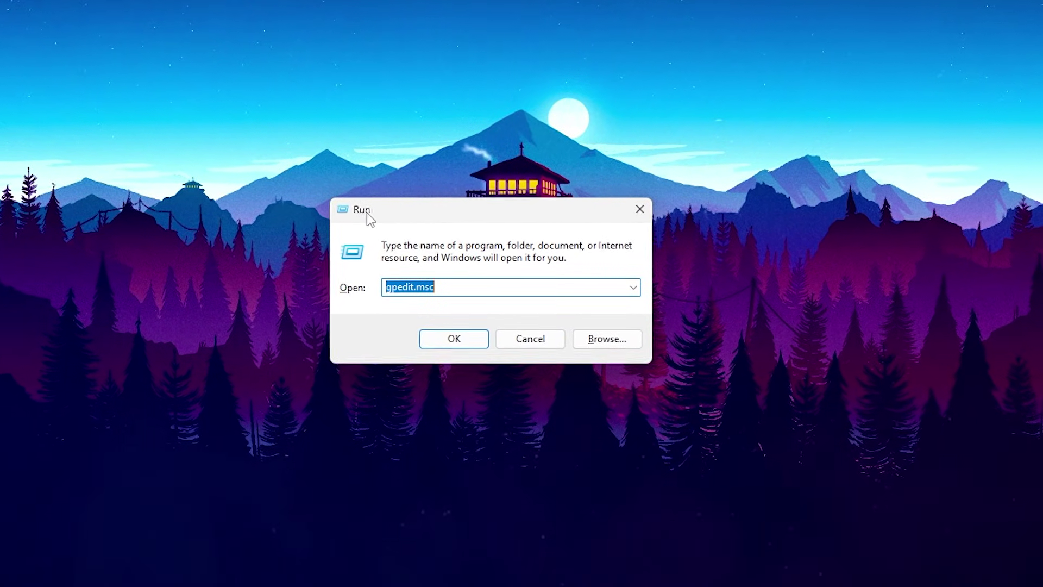
type("%")
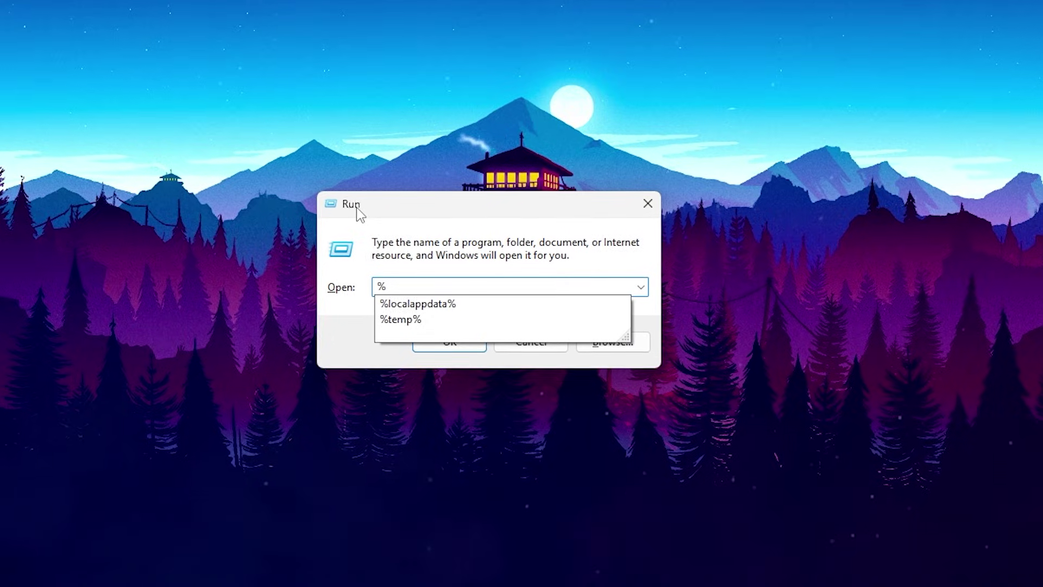
key("Down")
key("Return")
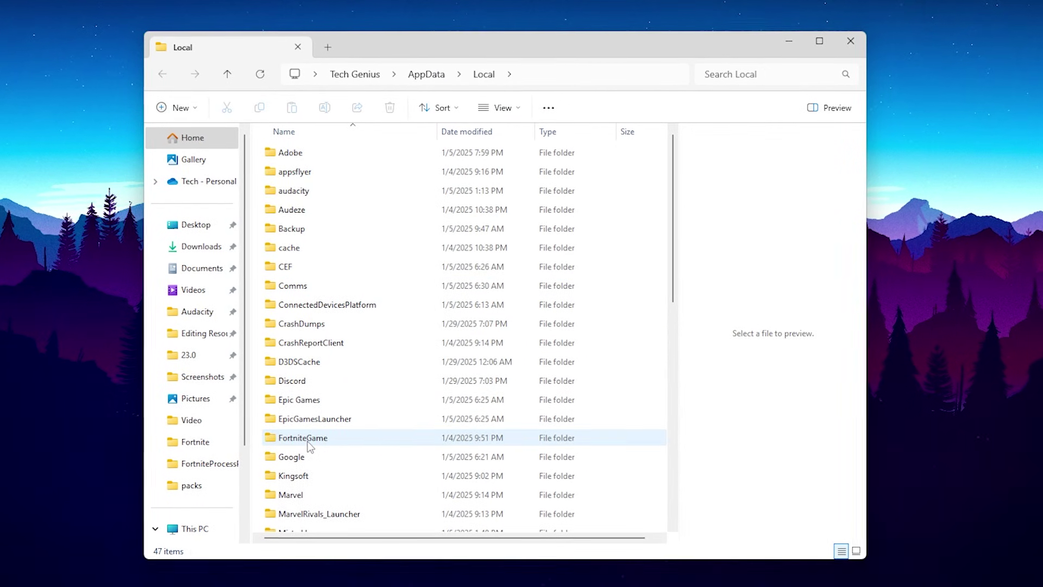
Step: Go to FortniteGame\Saved\Config\WindowsClient and preview GameUserSettings.ini
double_click(308, 441)
double_click(305, 159)
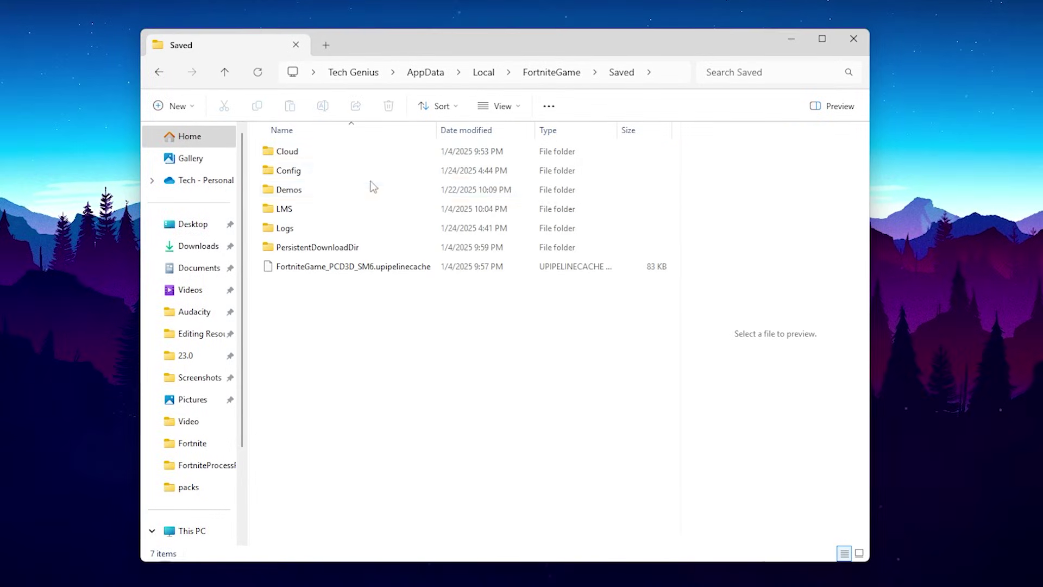
double_click(315, 171)
double_click(343, 168)
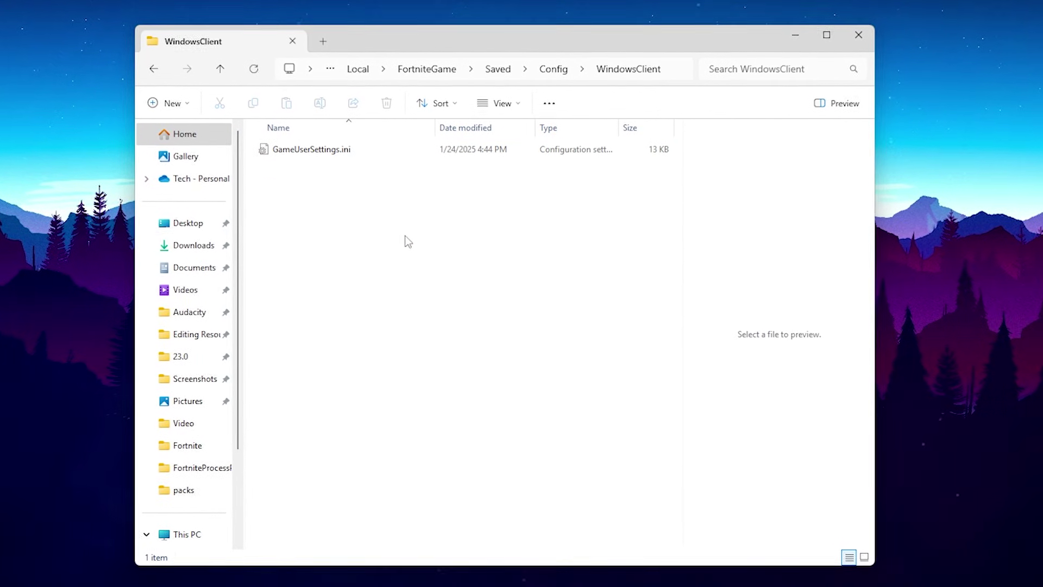
left_click_drag(524, 209, 302, 146)
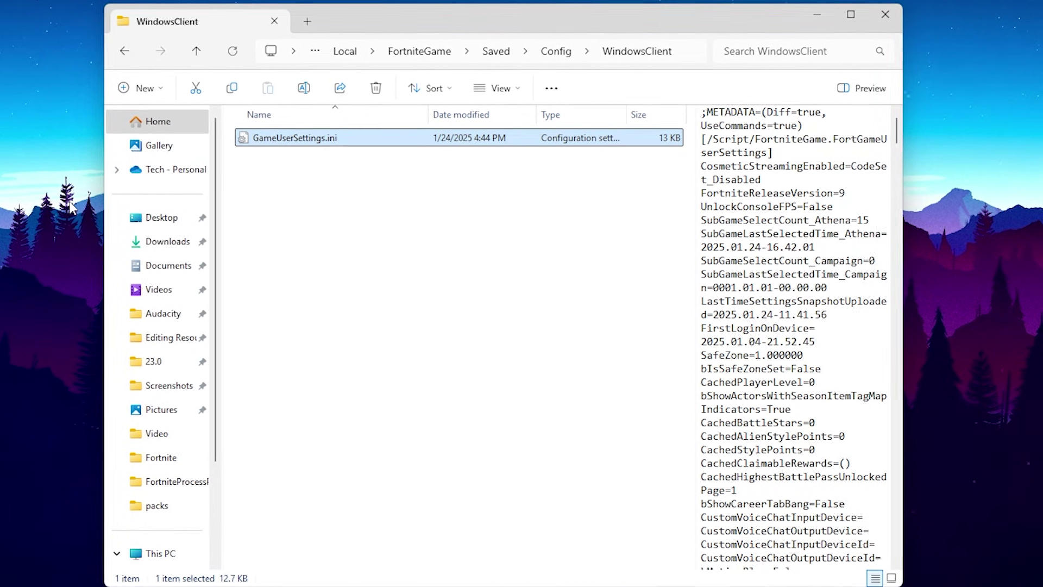
right_click(297, 137)
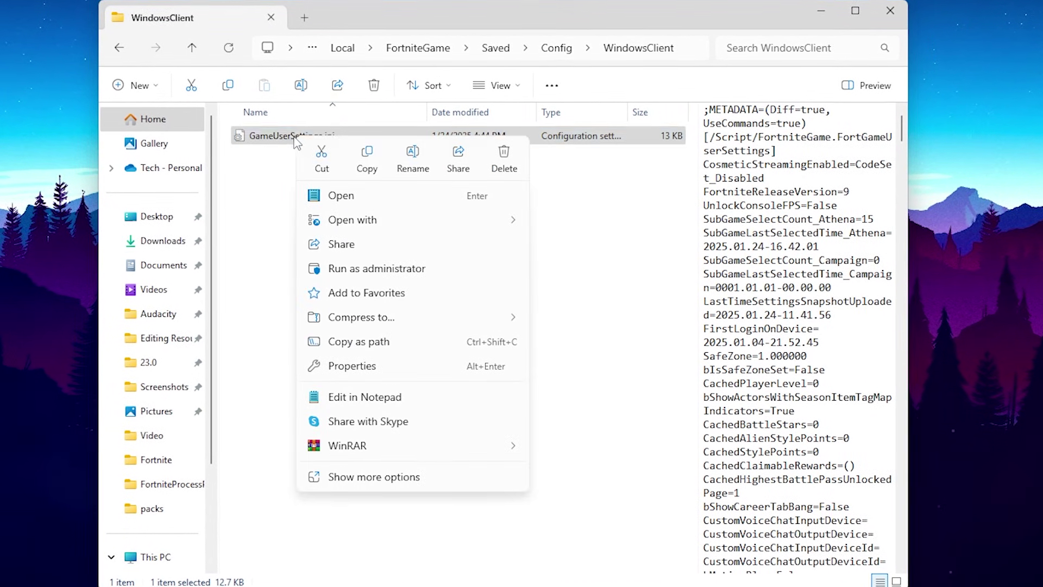
left_click(375, 367)
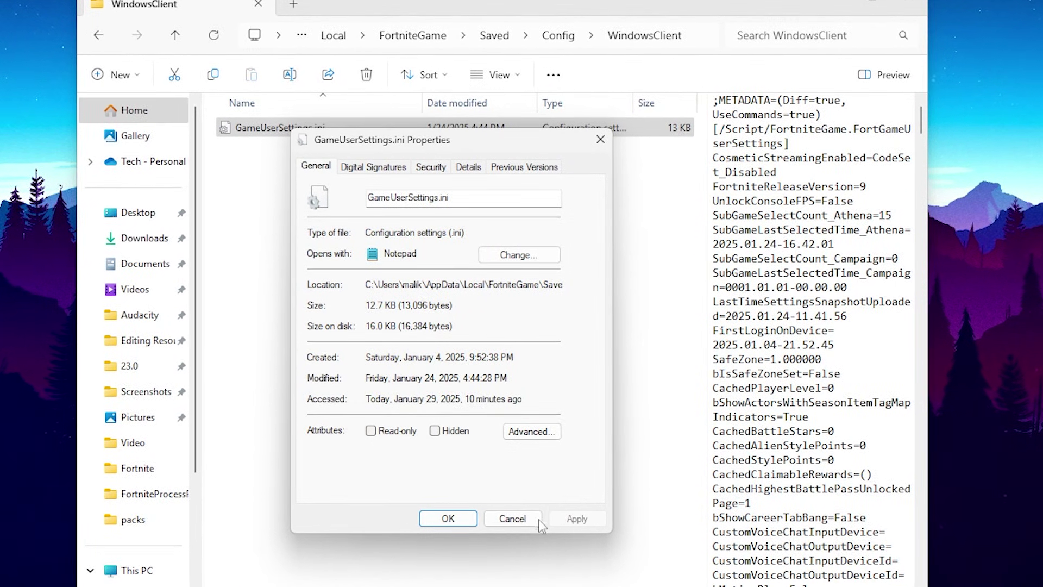
left_click(451, 517)
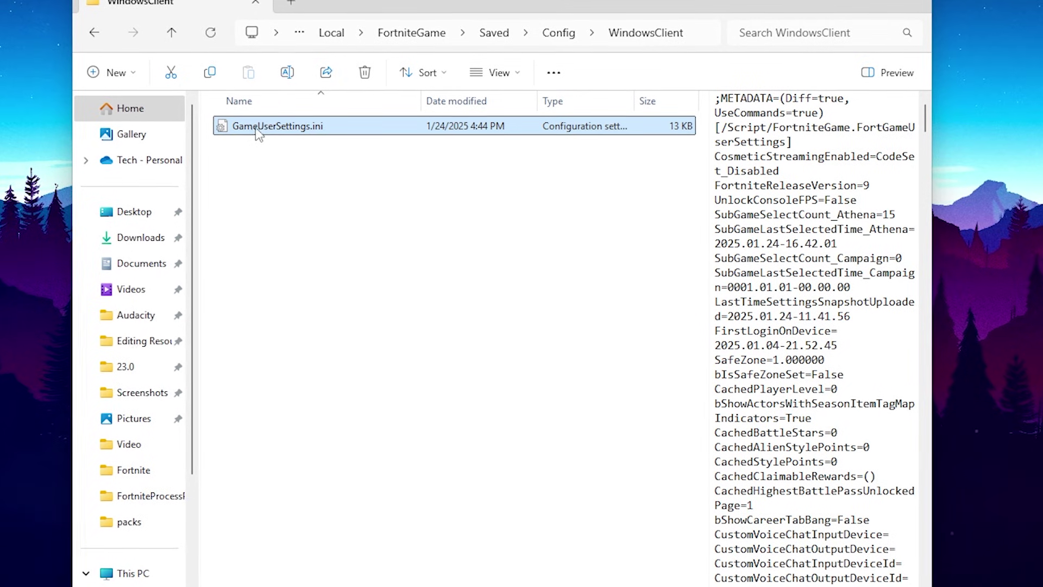
Step: Open GameUserSettings.ini in Notepad and scroll down to the bMotionBlur setting
double_click(262, 130)
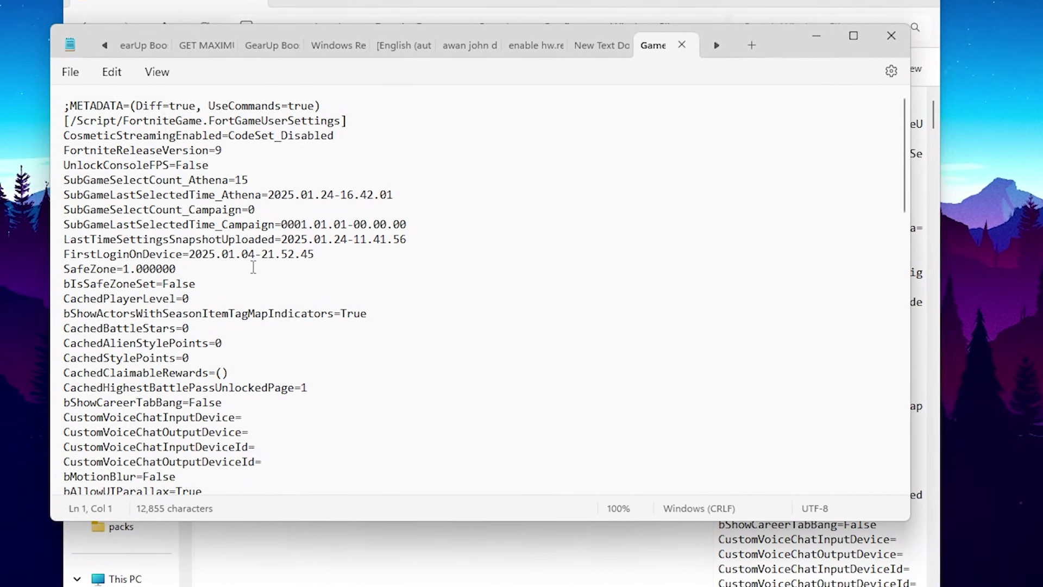
scroll(185, 358, "down", 2)
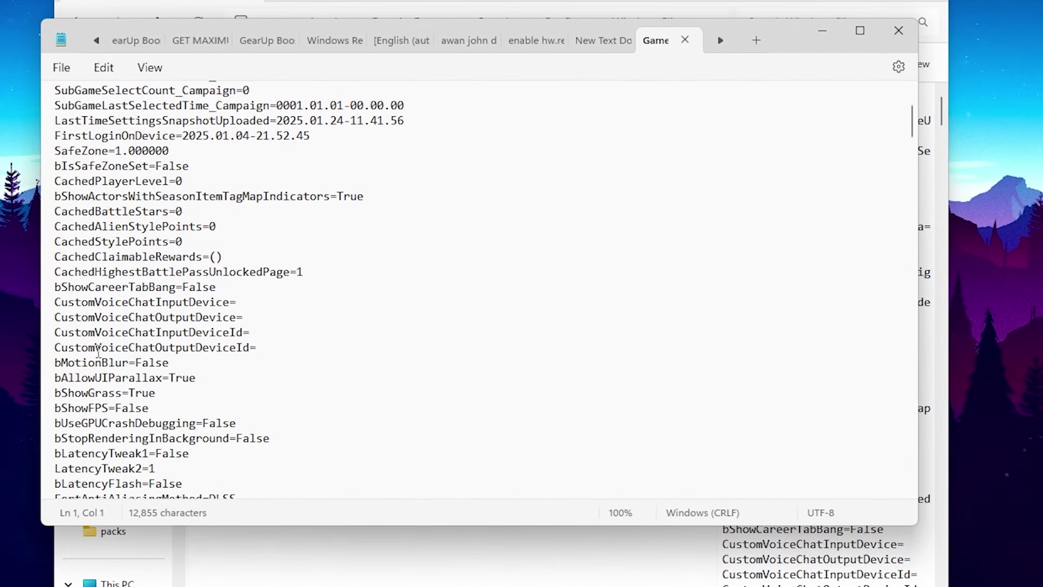
left_click_drag(136, 362, 171, 364)
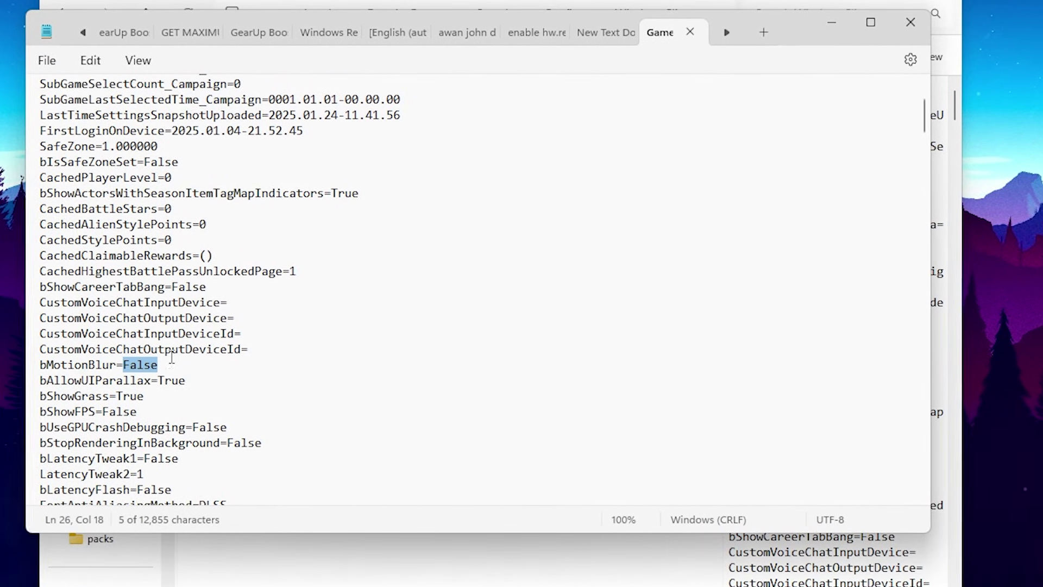
Step: Replace bShowGrass's True value with False
left_click(63, 398)
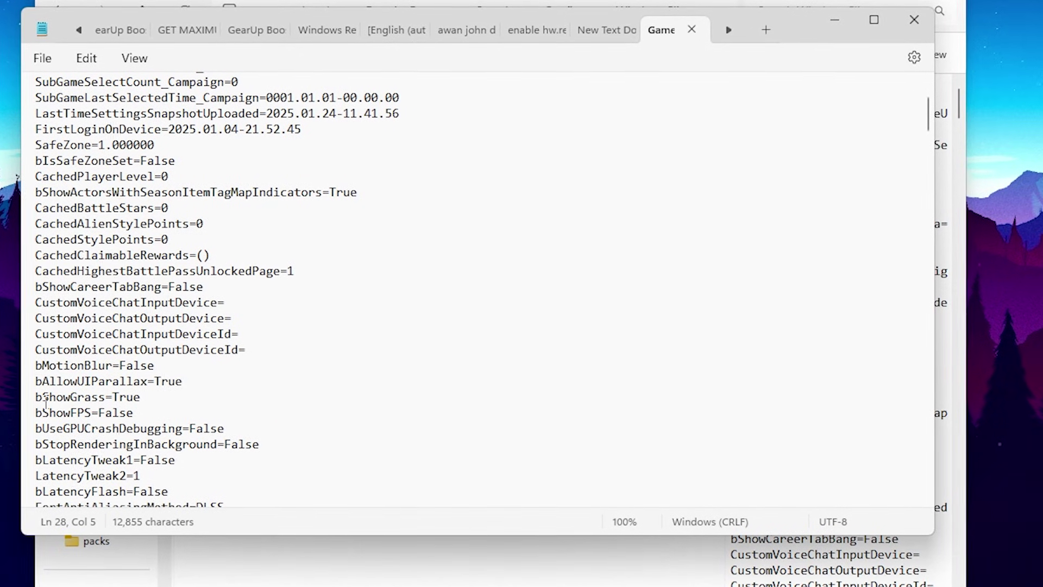
left_click_drag(113, 397, 143, 399)
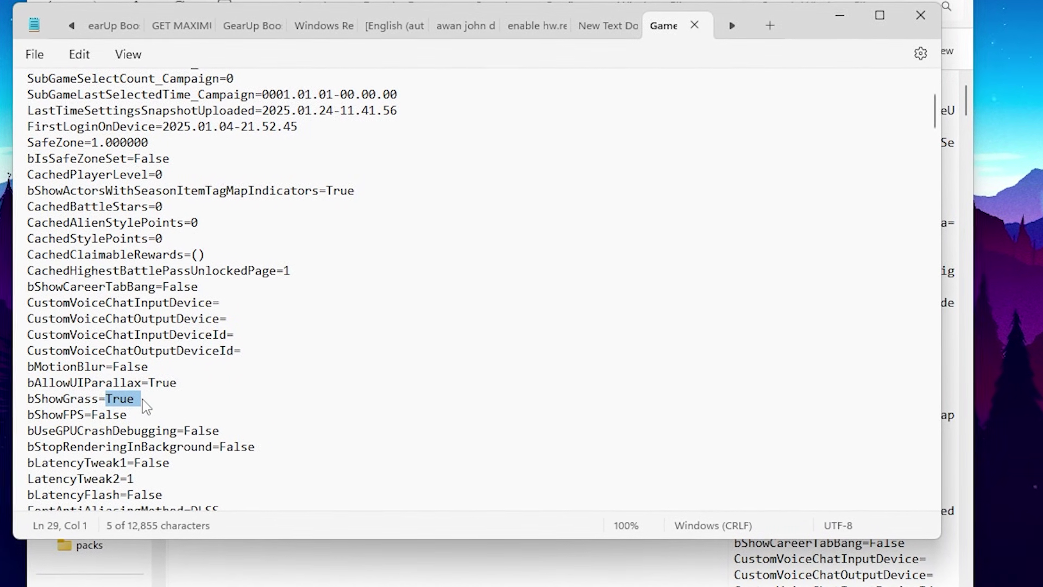
type("F")
type("als")
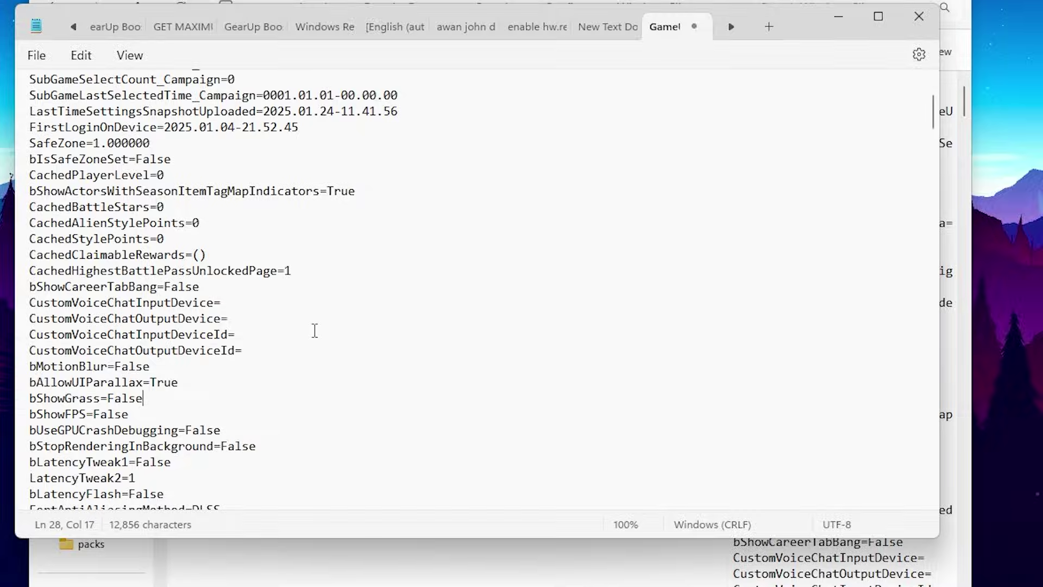
scroll(315, 330, "down", 1)
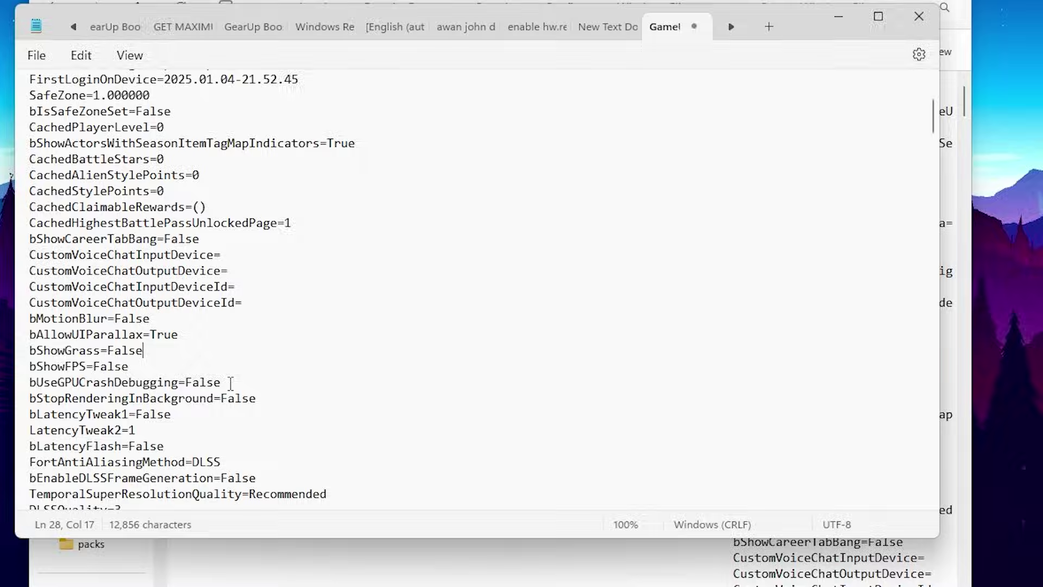
scroll(236, 368, "down", 1)
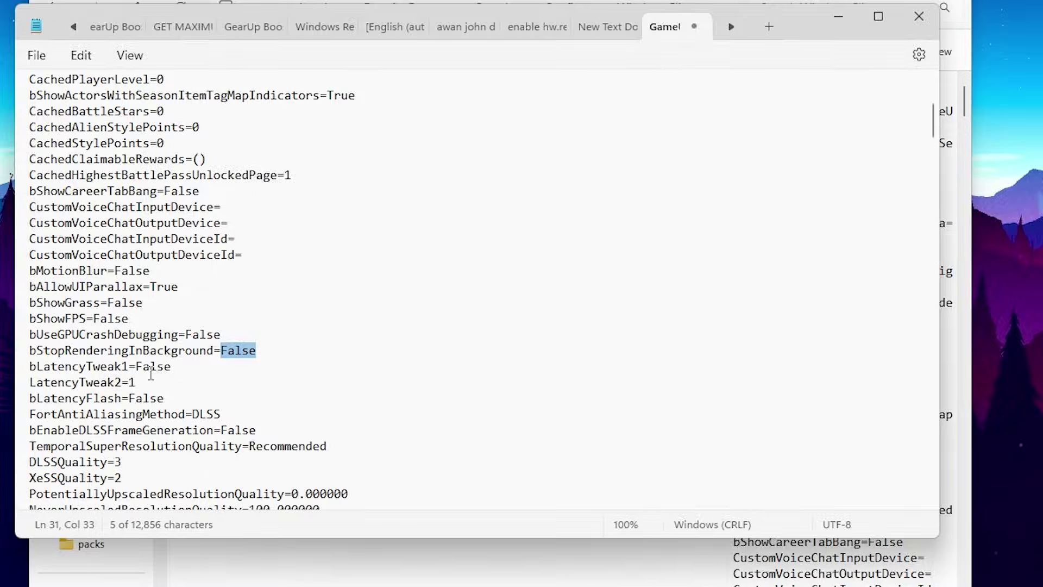
scroll(370, 335, "down", 5)
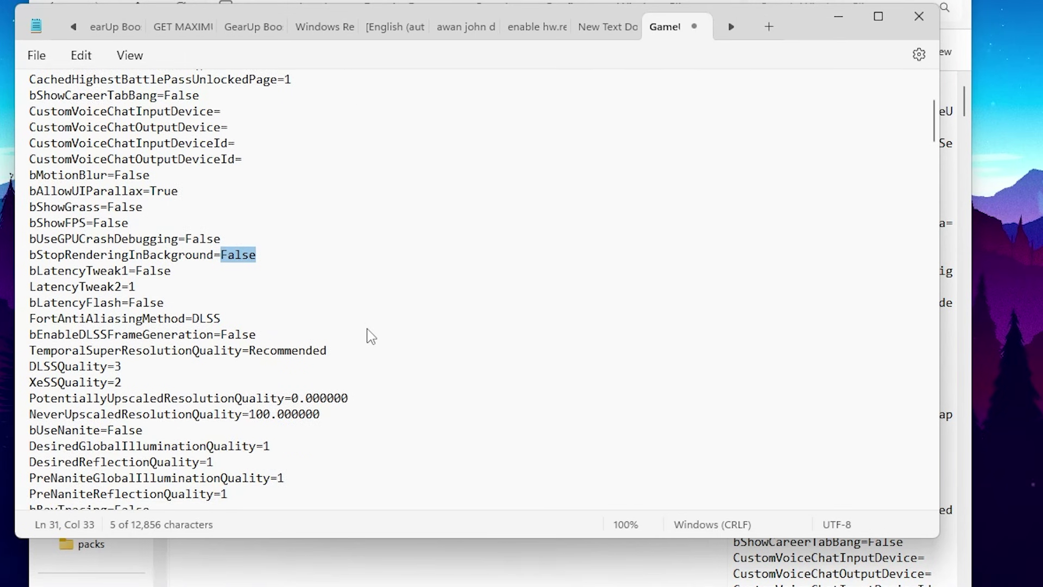
scroll(371, 336, "down", 2)
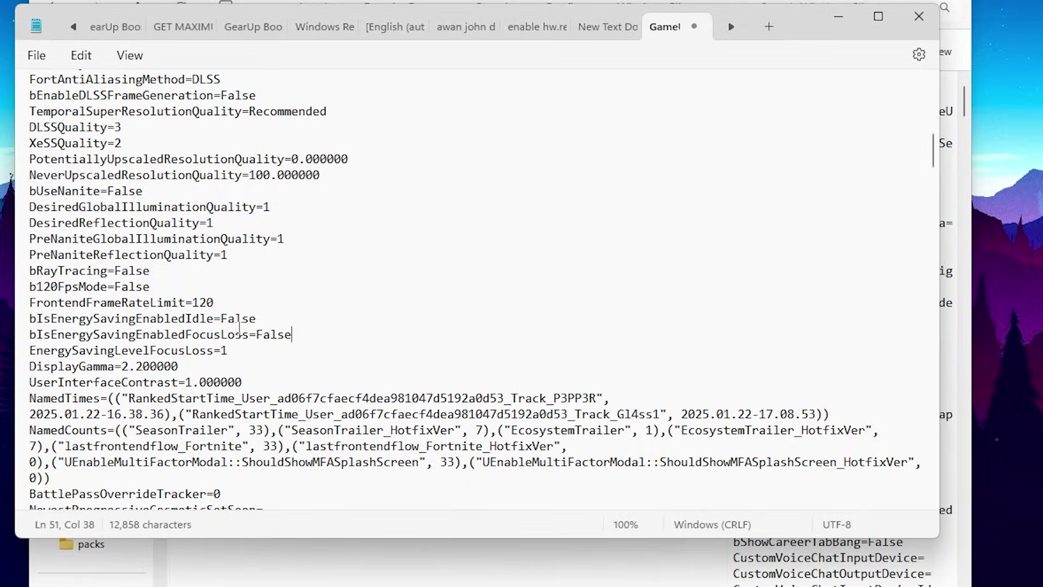
scroll(520, 243, "down", 15)
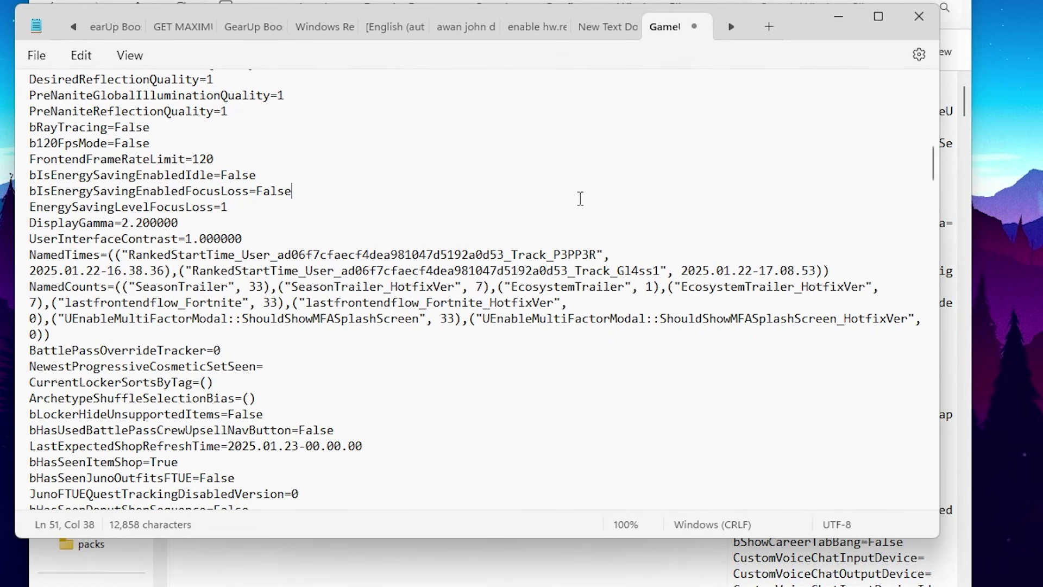
scroll(504, 249, "down", 10)
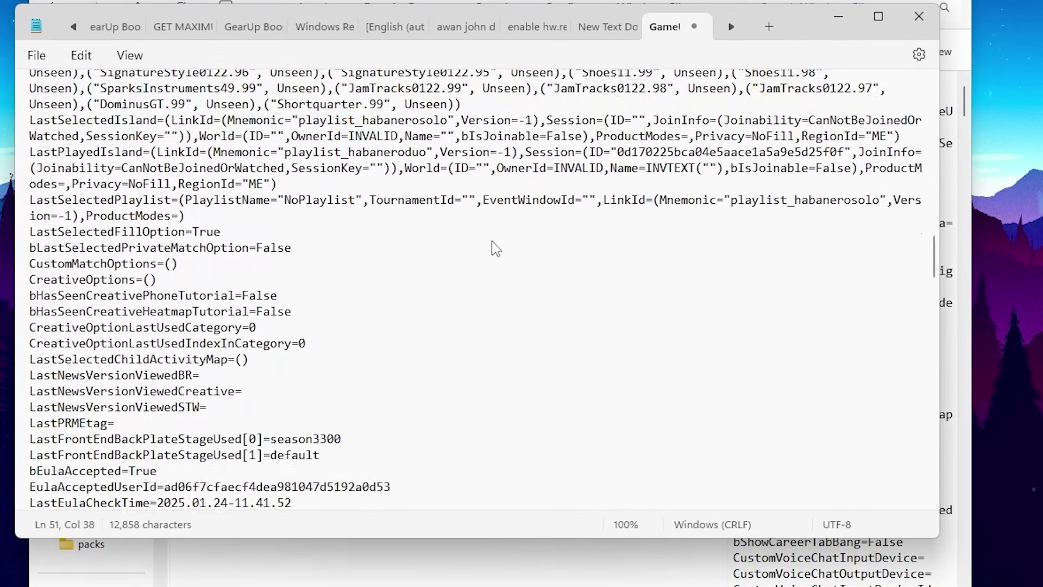
scroll(500, 239, "down", 15)
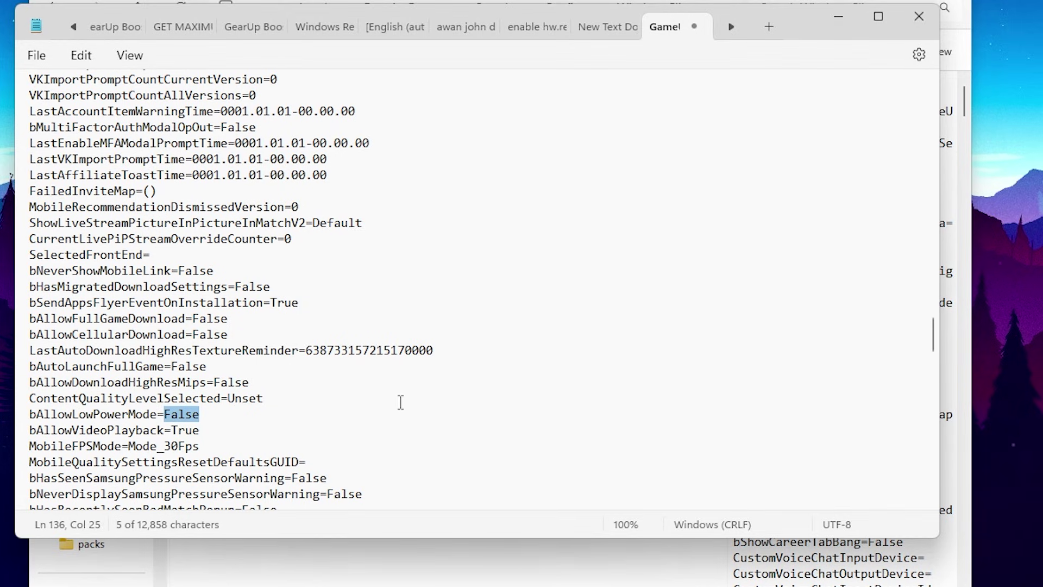
scroll(411, 405, "down", 8)
scroll(411, 405, "down", 3)
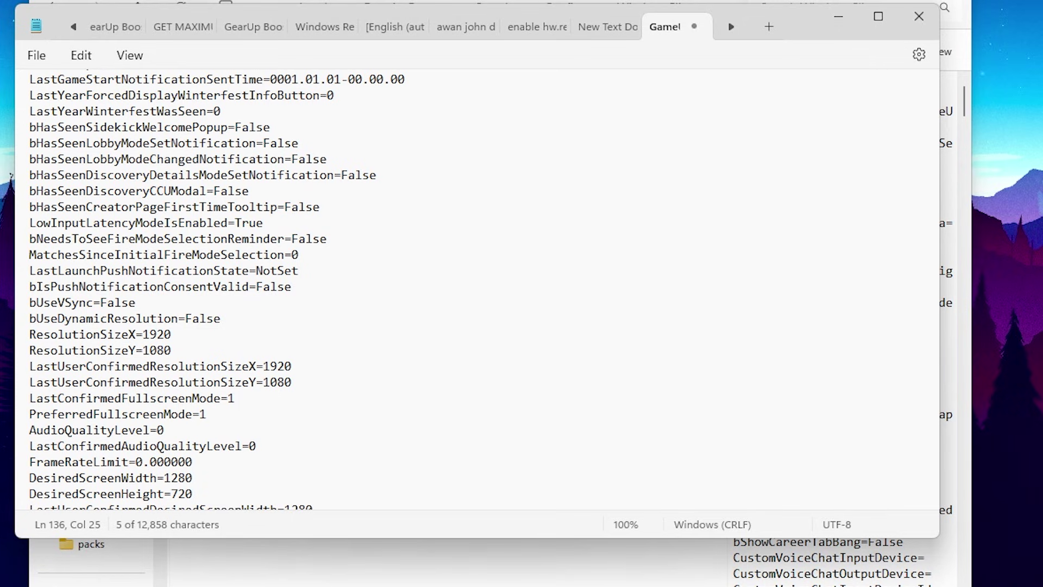
left_click_drag(142, 334, 182, 344)
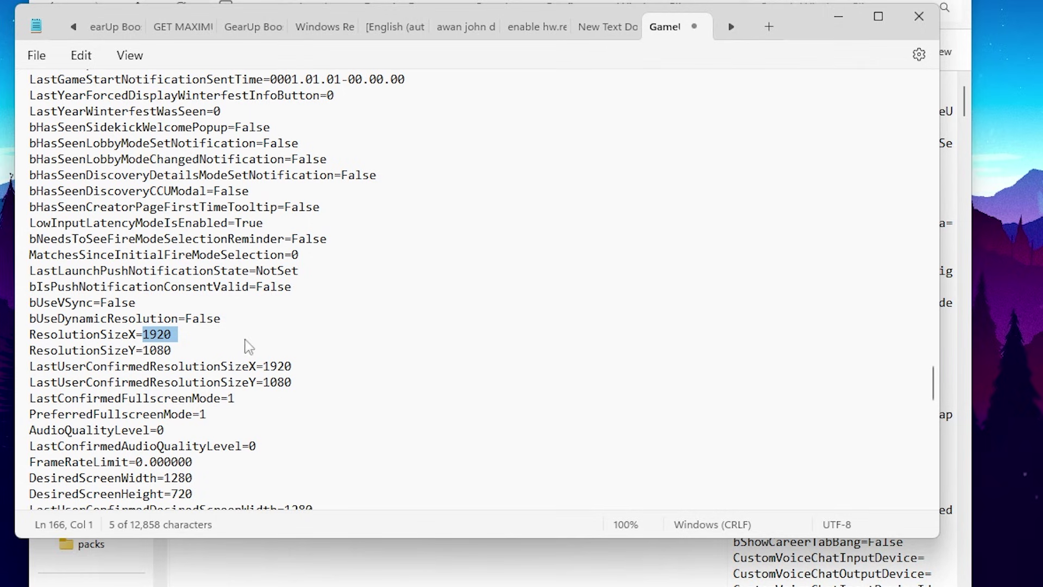
scroll(287, 426, "down", 7)
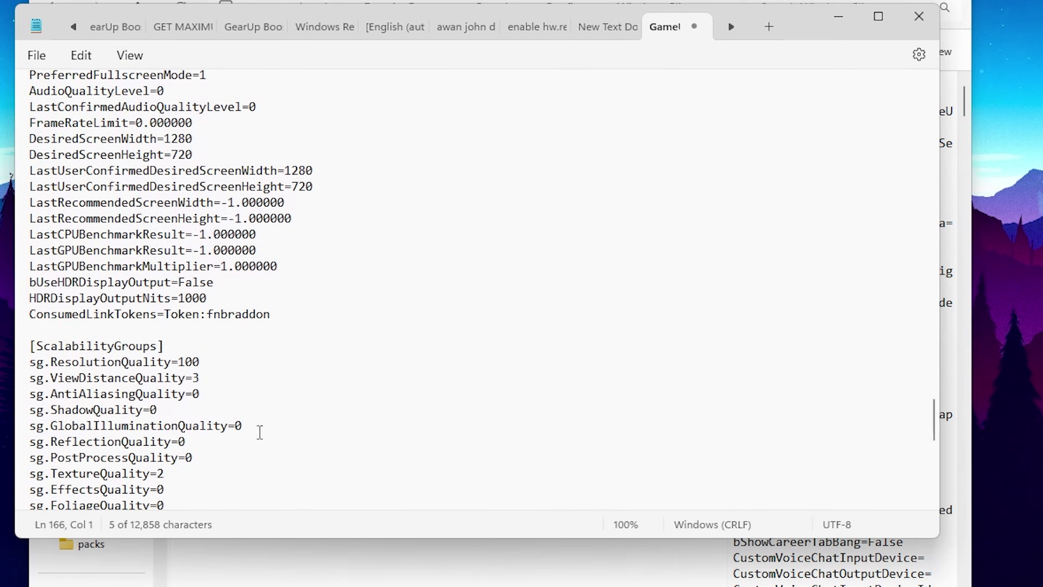
scroll(260, 432, "down", 6)
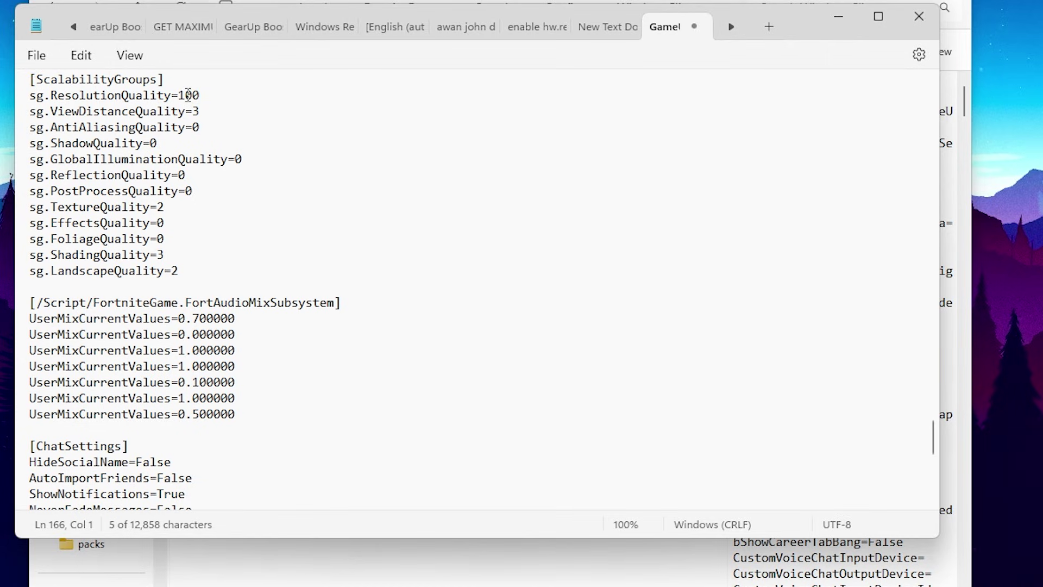
Step: Set sg.ResolutionQuality to 85 and sg.ViewDistanceQuality to 0
left_click_drag(179, 96, 202, 95)
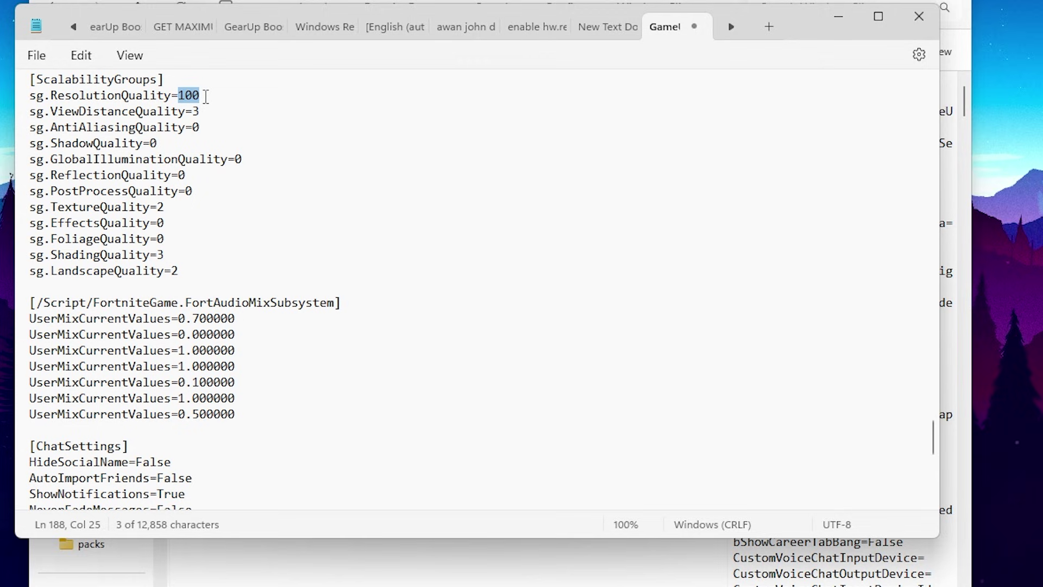
type("85")
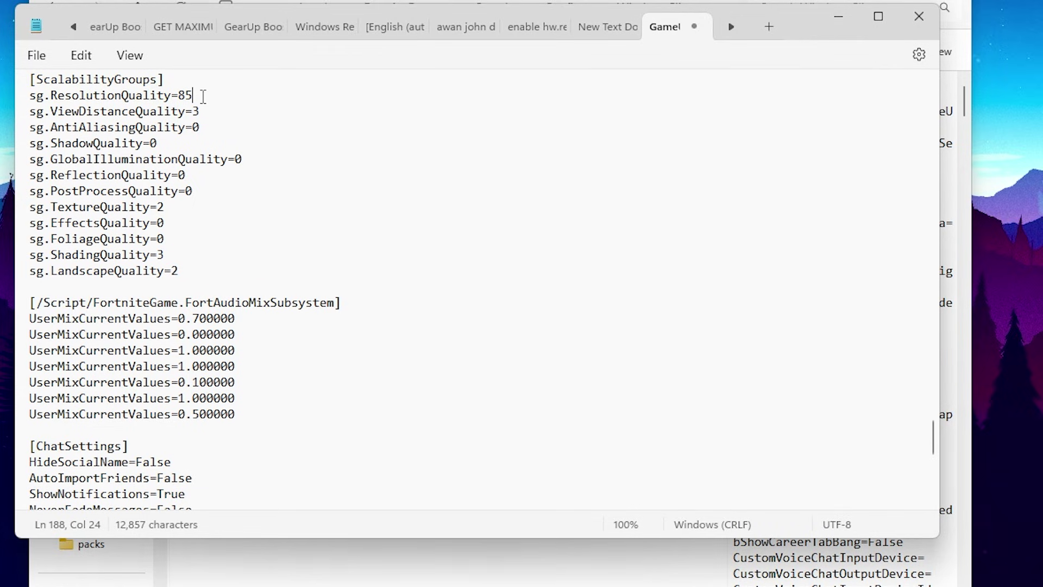
left_click(206, 113)
key("BackSpace")
type("0")
Step: Set sg.TextureQuality, sg.ShadingQuality and sg.LandscapeQuality to 0
left_click(187, 208)
key("BackSpace")
type("0")
left_click(167, 259)
key("BackSpace")
type("0")
left_click(187, 272)
key("BackSpace")
type("0")
Step: Save GameUserSettings.ini and close Notepad
left_click(36, 55)
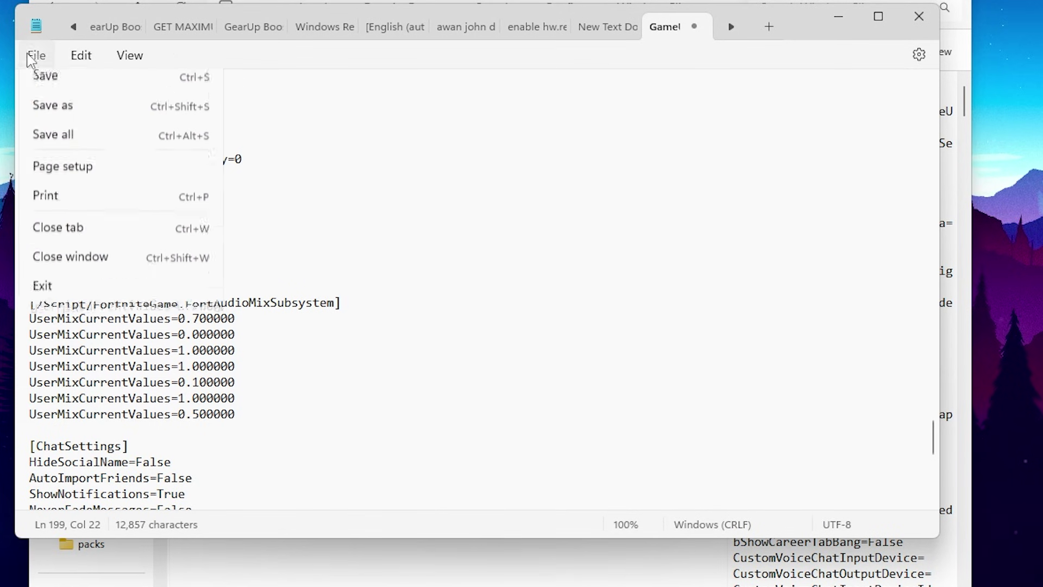
left_click(46, 175)
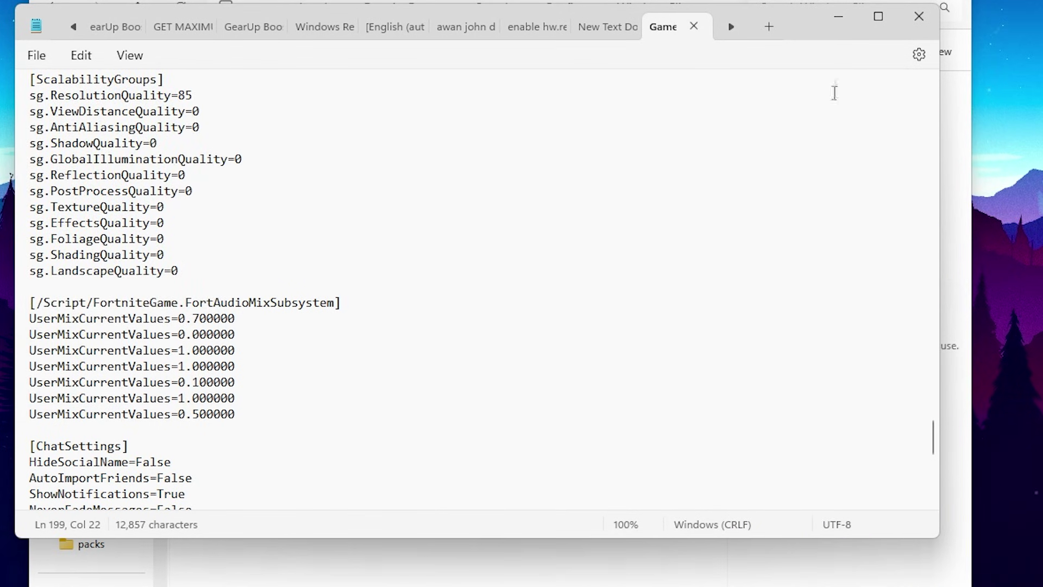
left_click(920, 16)
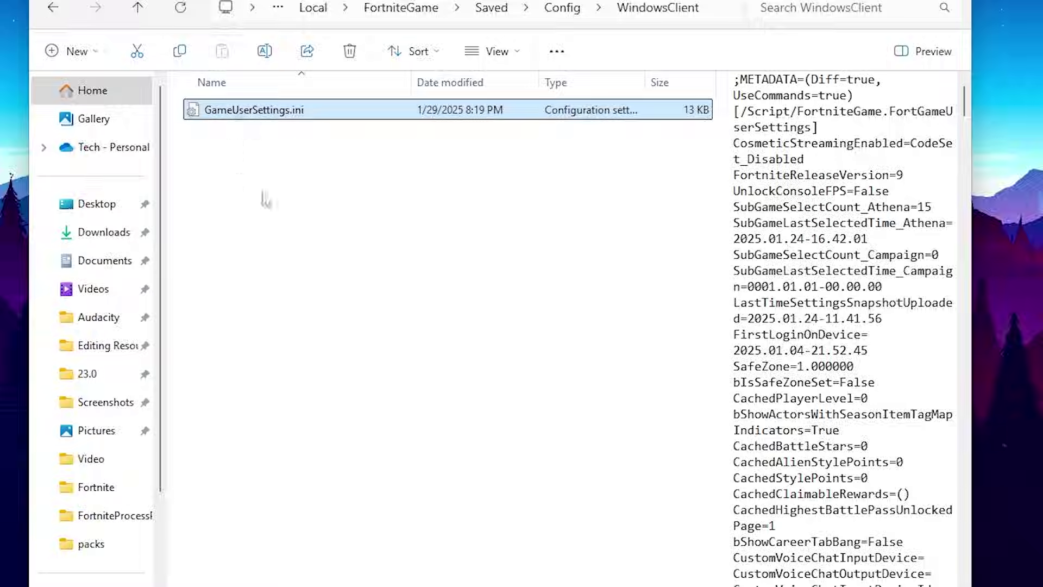